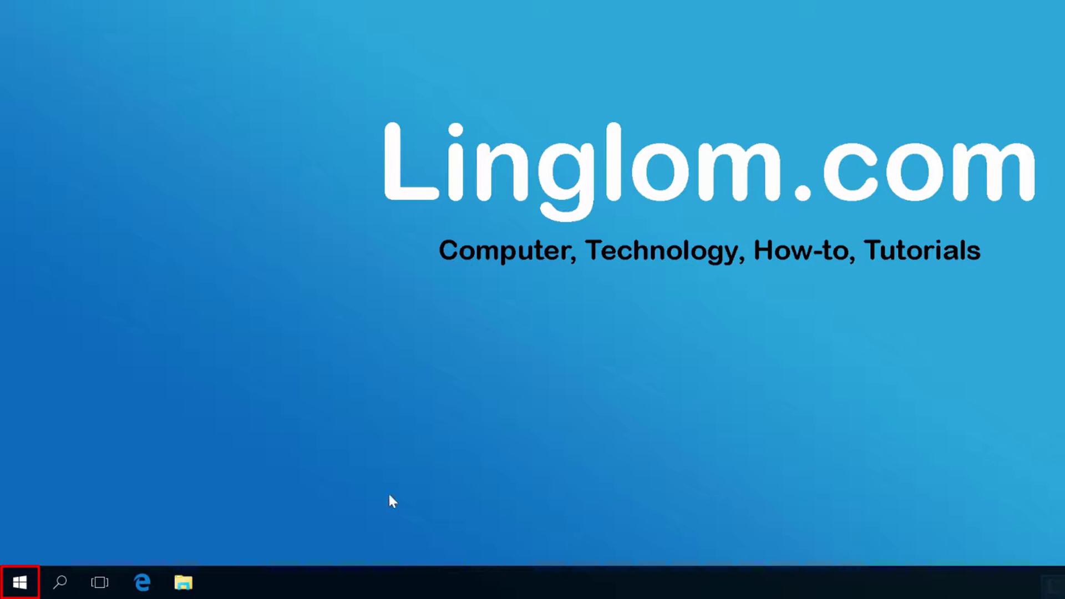
# Step: Launch Command Prompt (Admin) from the Start quick menu and approve the elevation prompt
pyautogui.rightClick(38, 590)
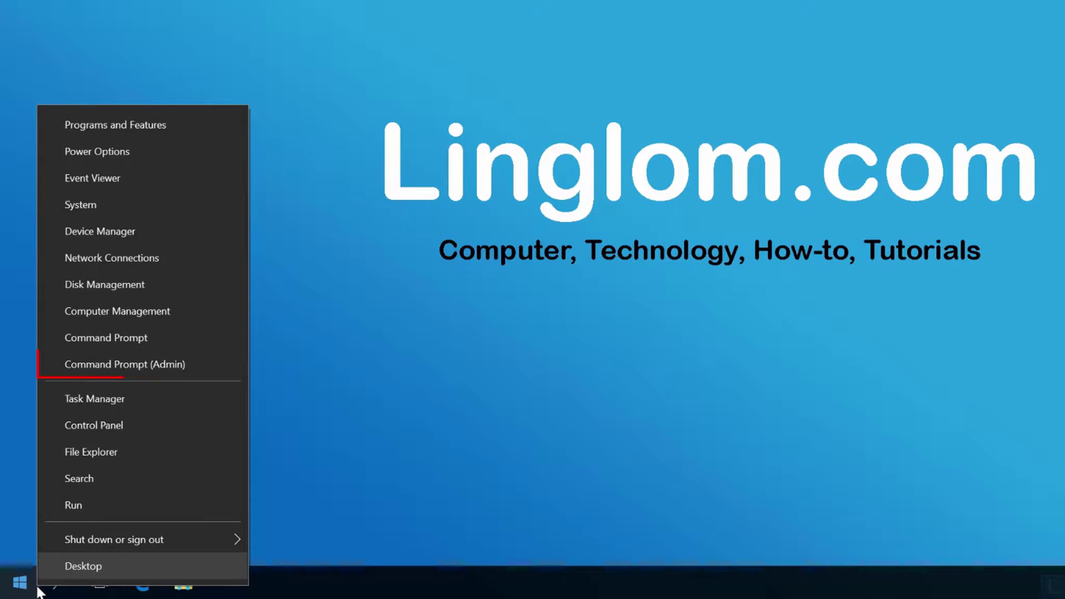
pyautogui.click(199, 367)
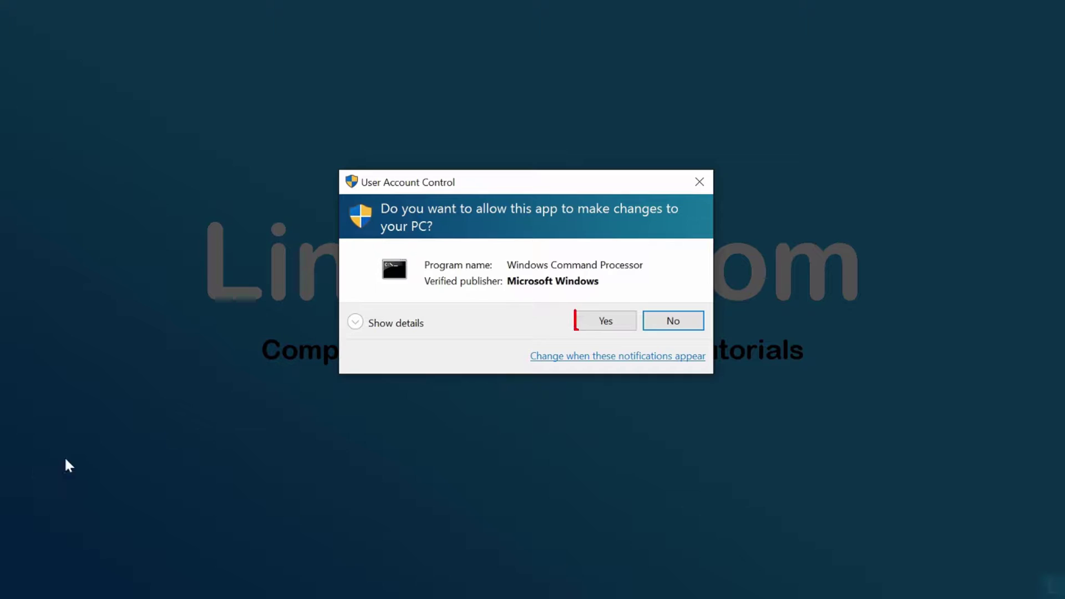
pyautogui.click(617, 327)
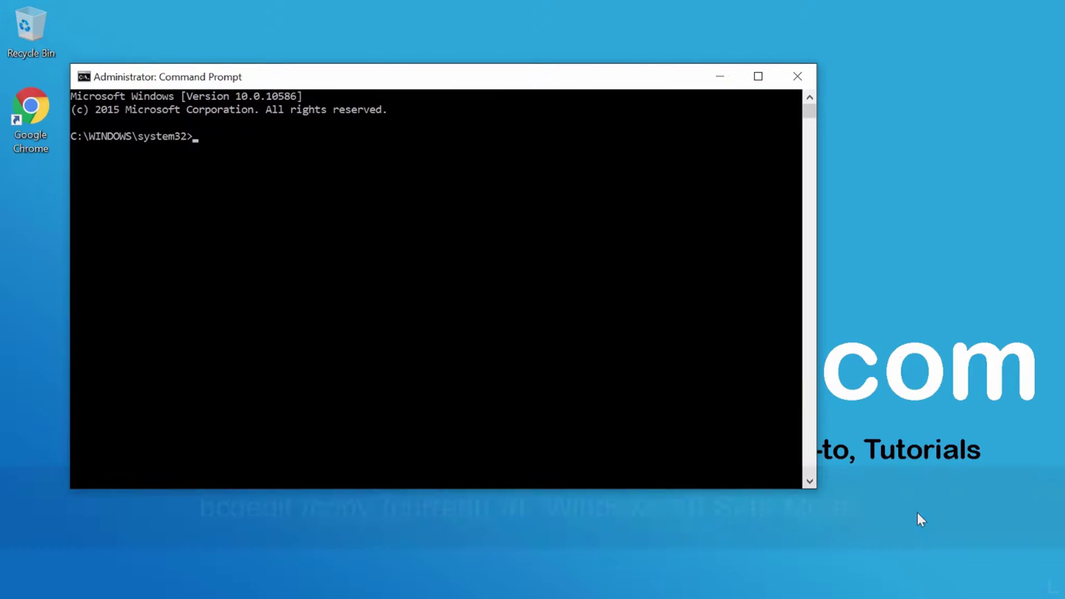
# Step: Copy {current} with bcdedit as 'Windows 10 Safe Mode' and 'Windows 10 Safe Mode with networking'
pyautogui.write('bcdedi')
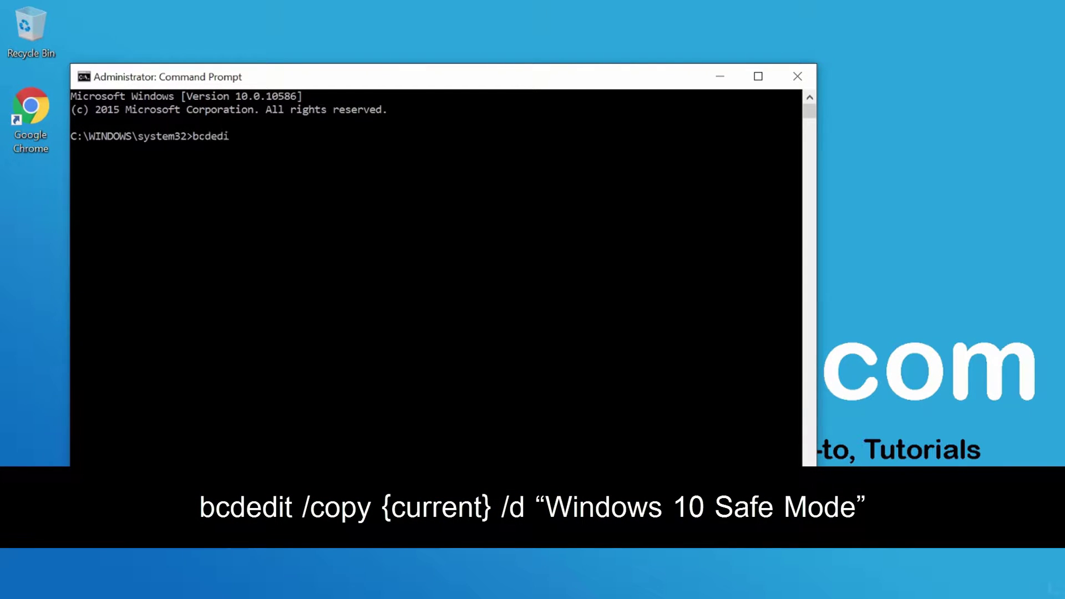
pyautogui.write('t /copy {current} /d')
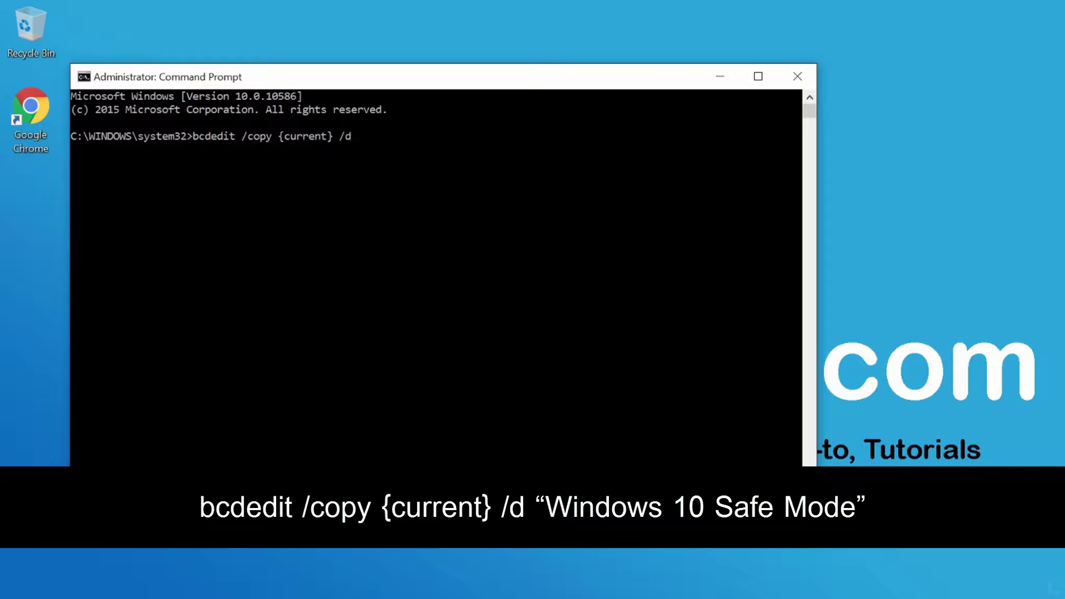
pyautogui.write(' "Windows 10')
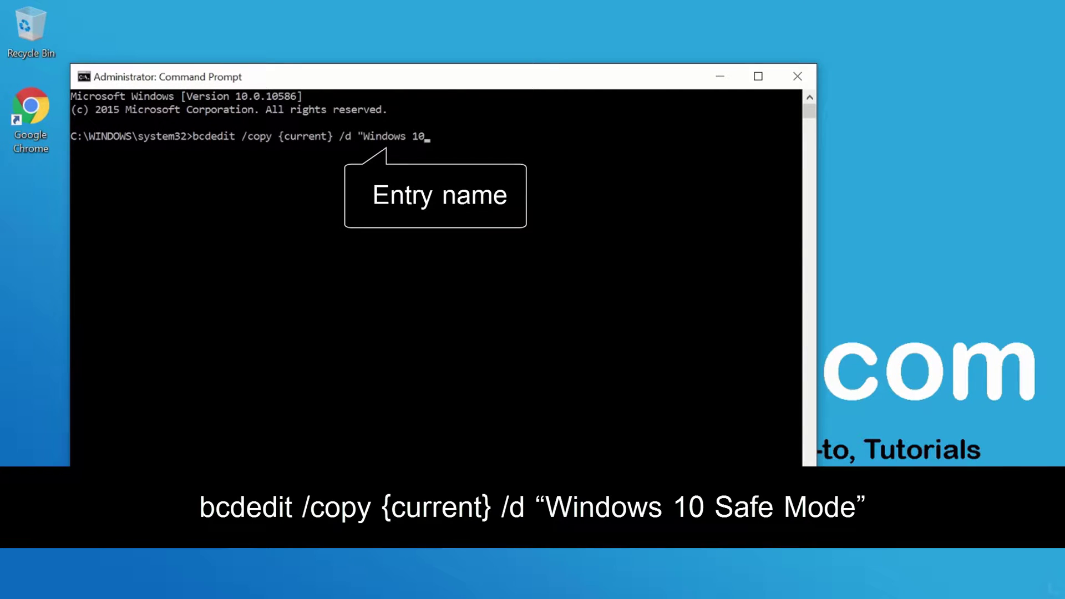
pyautogui.write(' Safe Mode')
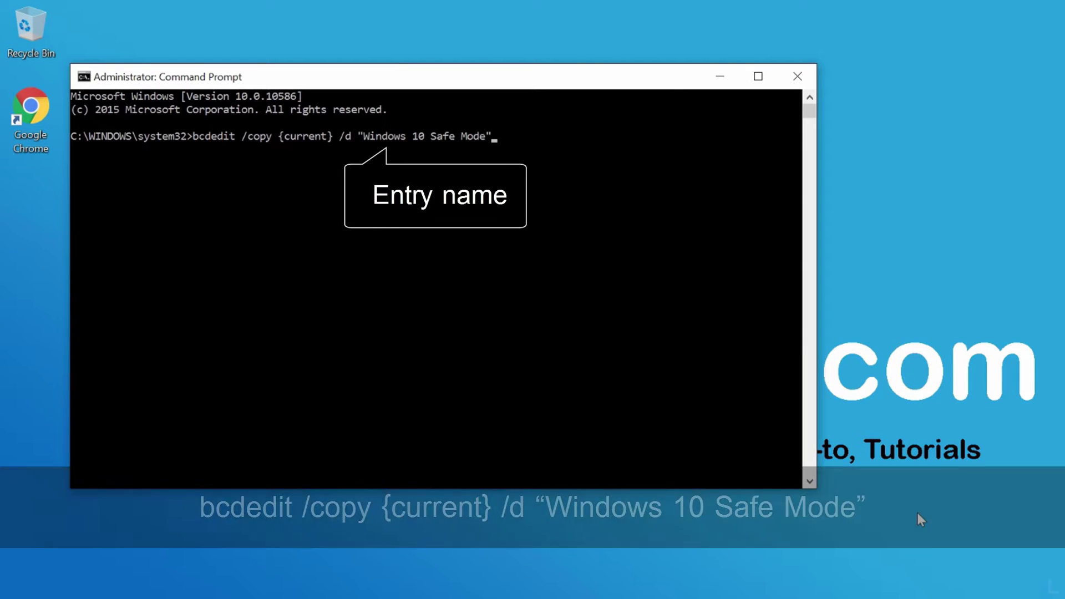
pyautogui.press('Return')
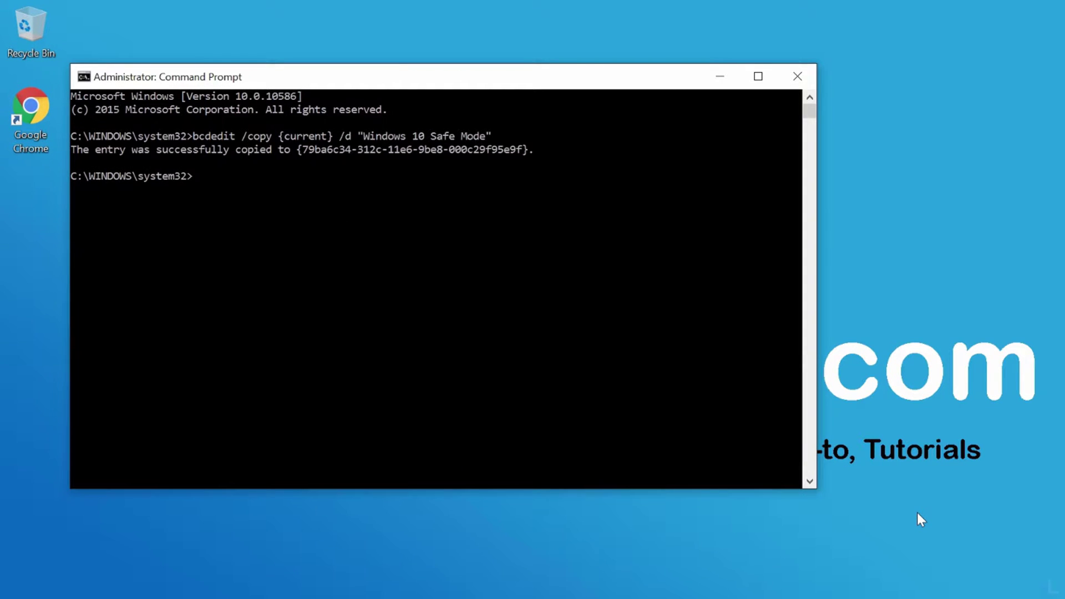
pyautogui.press('Up')
pyautogui.press('Left')
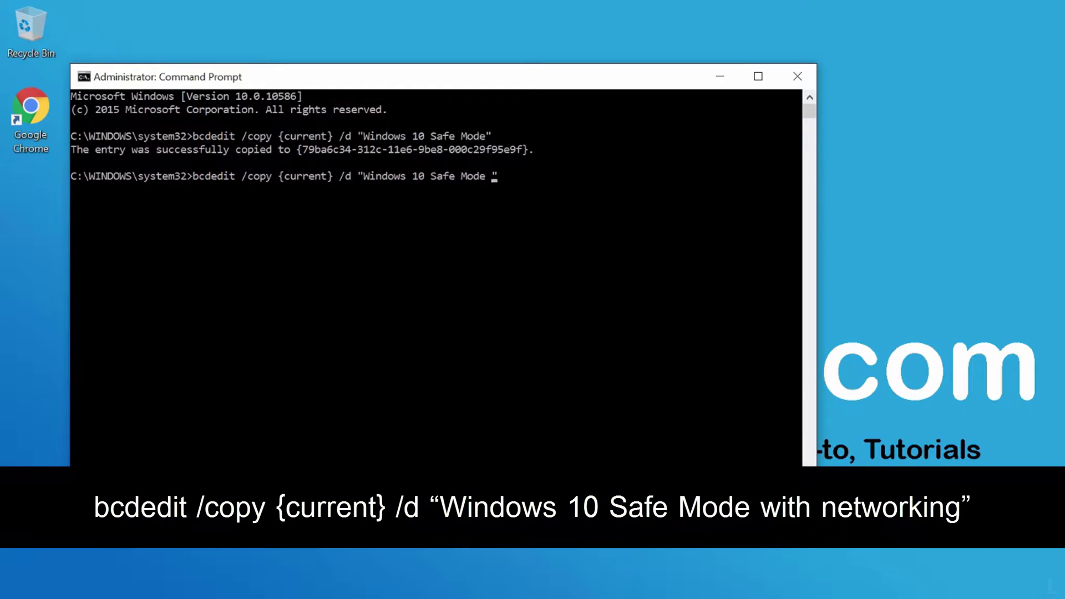
pyautogui.write('with networking')
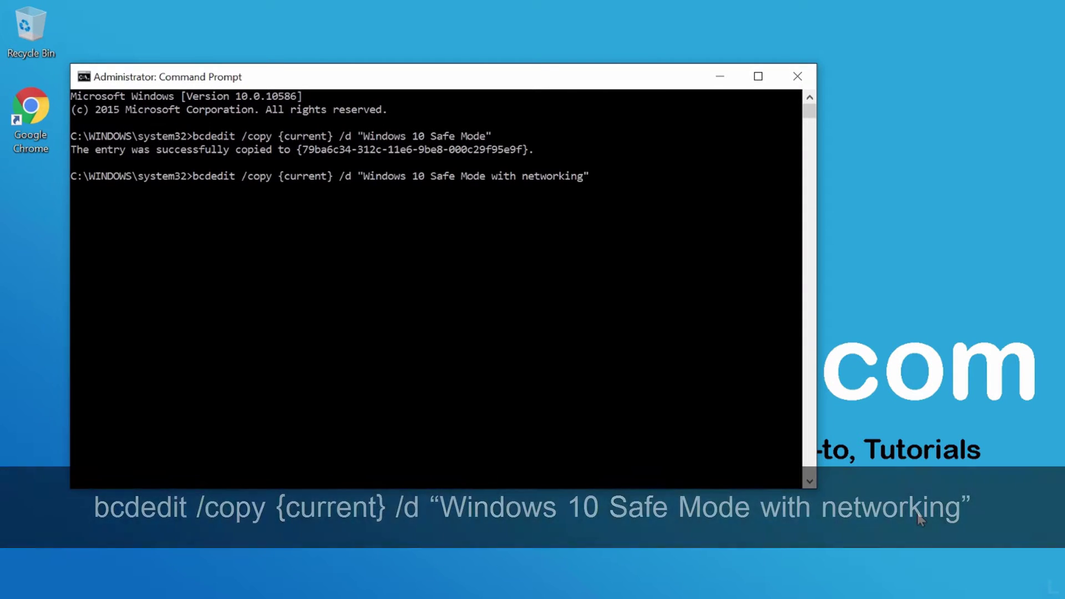
pyautogui.press('Return')
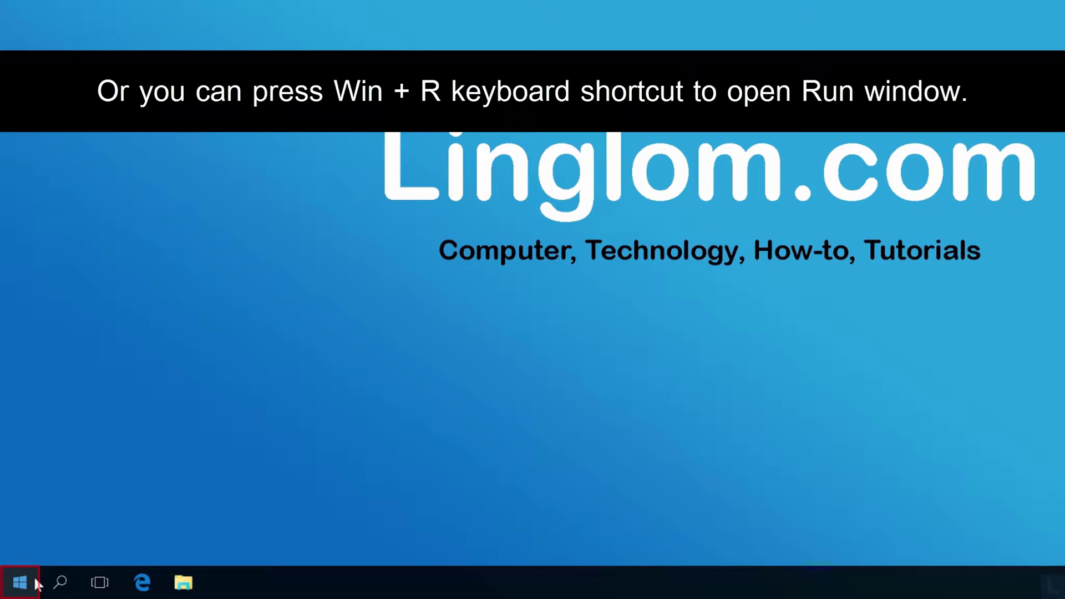
# Step: Run msconfig from the Run dialog to open System Configuration
pyautogui.rightClick(35, 579)
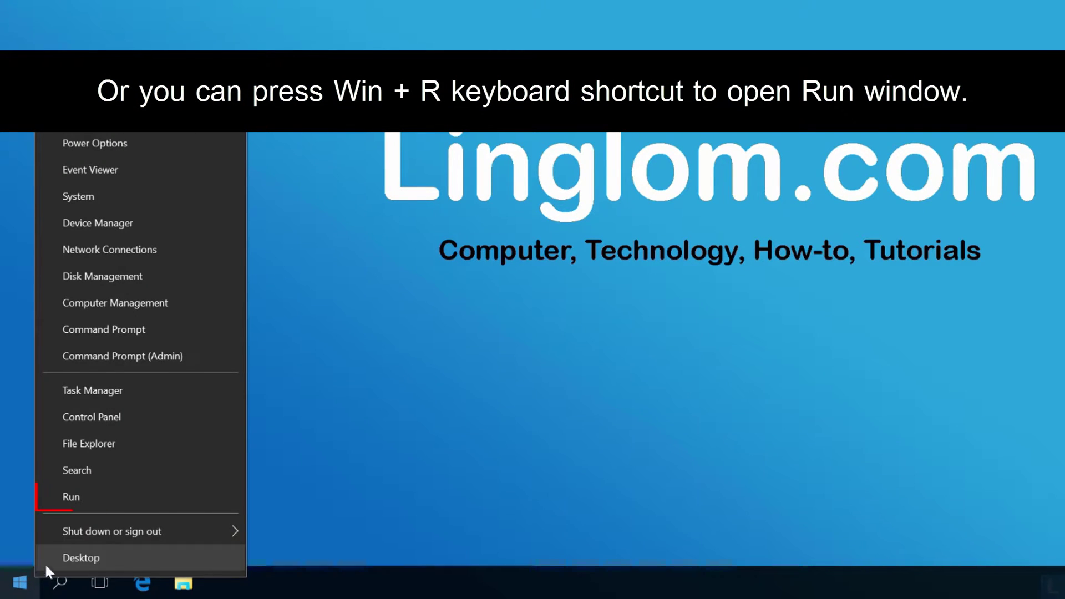
pyautogui.click(106, 503)
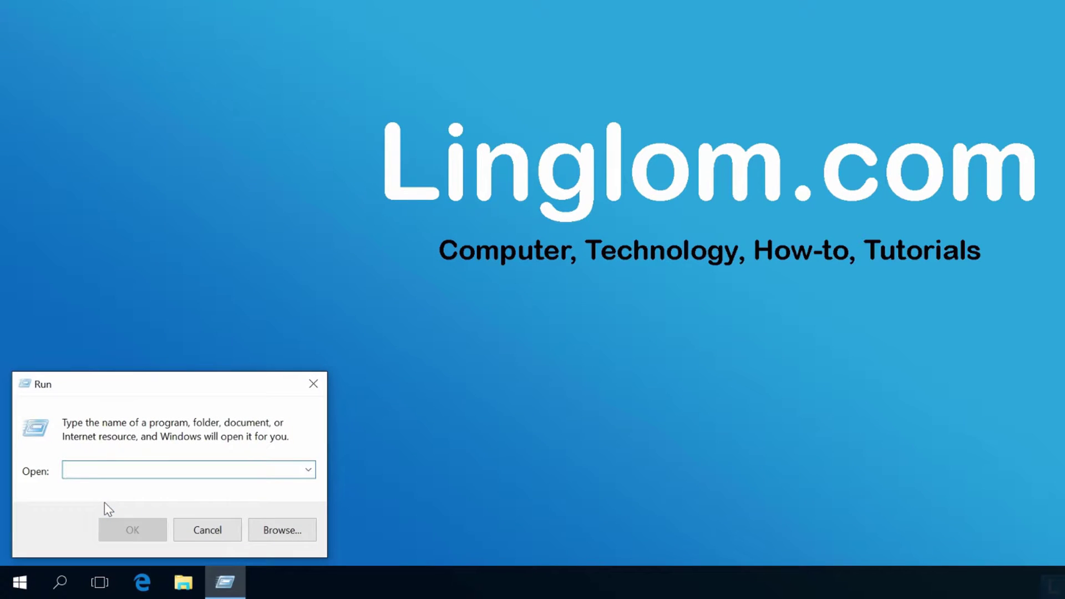
pyautogui.write('msconfig')
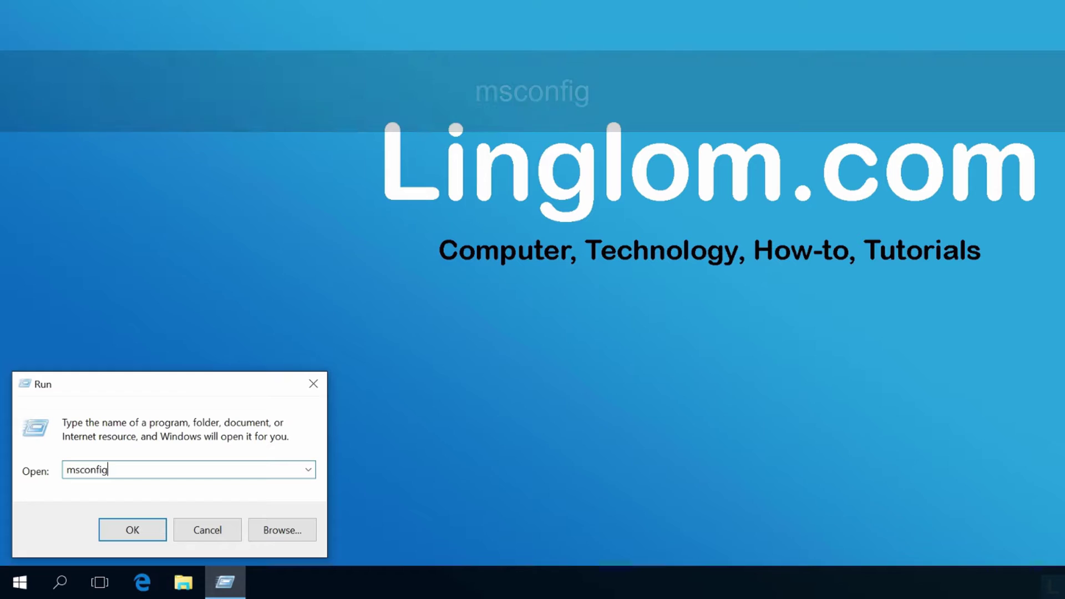
pyautogui.click(149, 532)
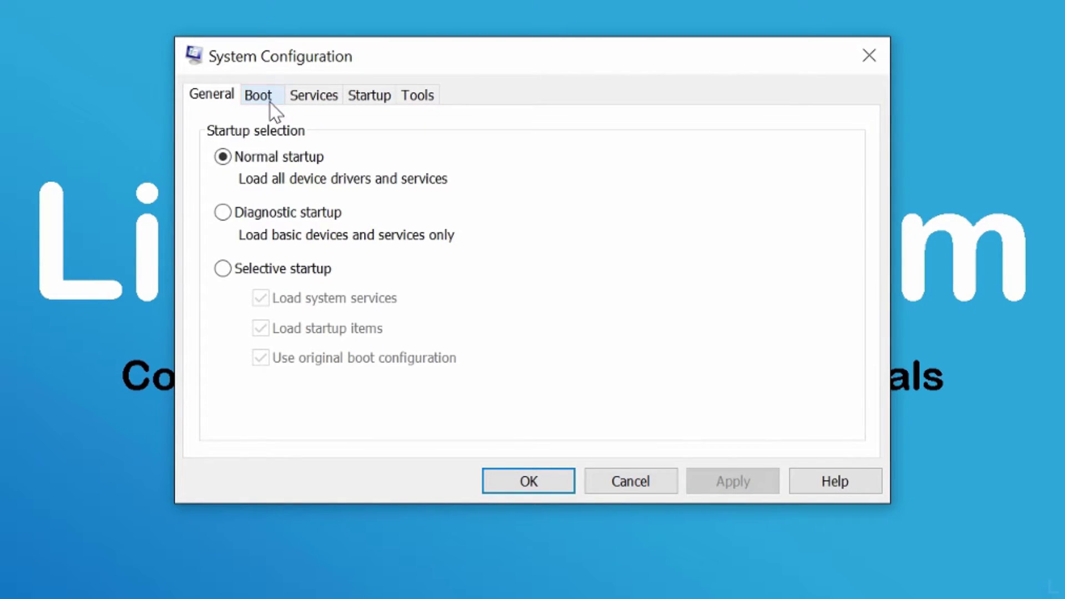
# Step: On the Boot tab, enable Safe boot with Minimal for the Windows 10 Safe Mode entry
pyautogui.click(270, 102)
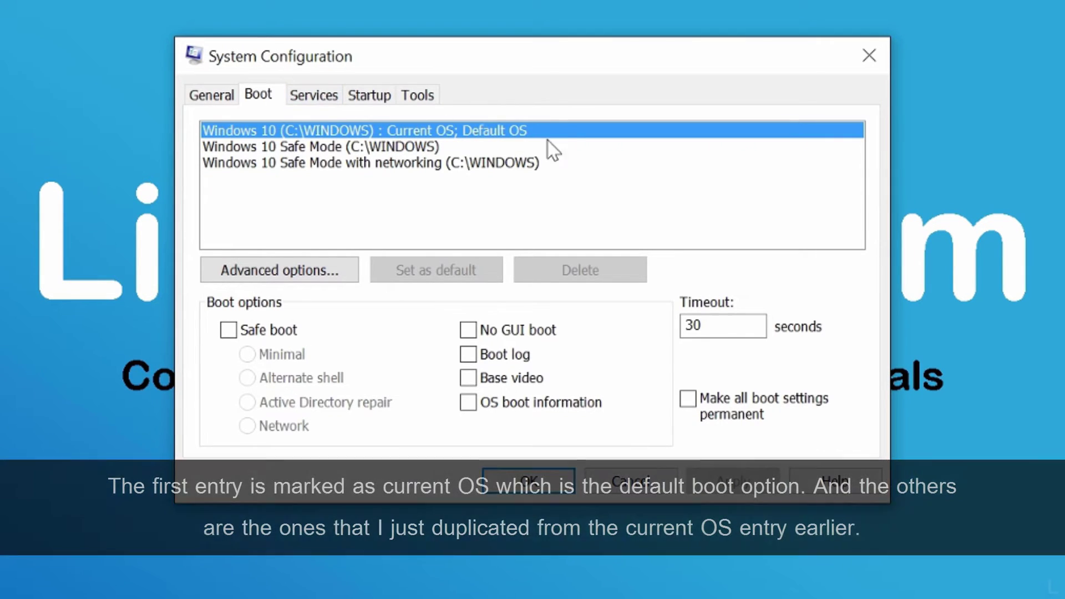
pyautogui.click(574, 145)
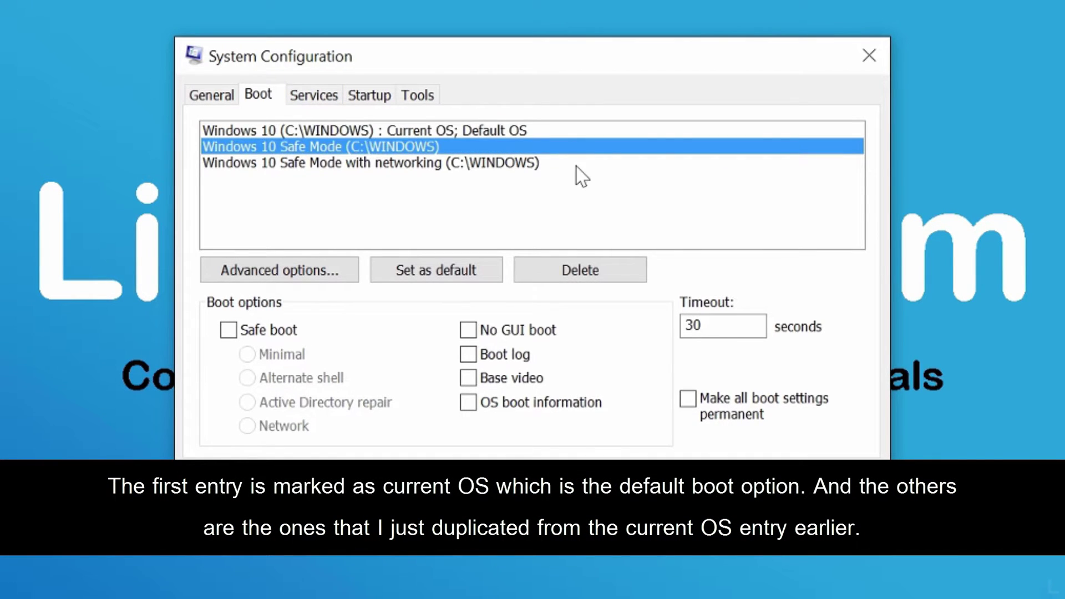
pyautogui.click(575, 163)
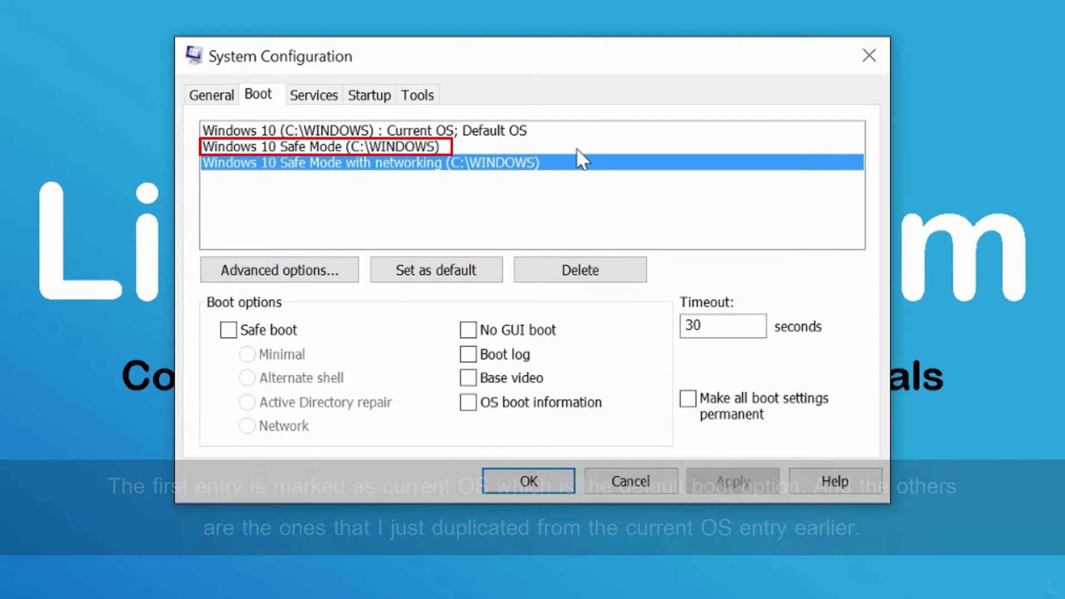
pyautogui.click(576, 147)
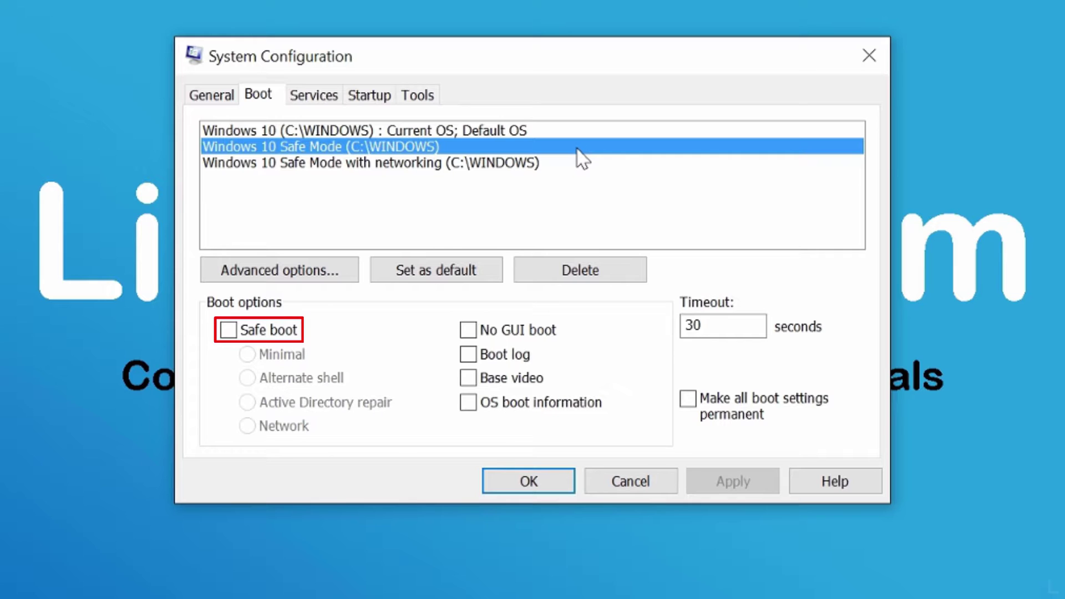
pyautogui.click(273, 332)
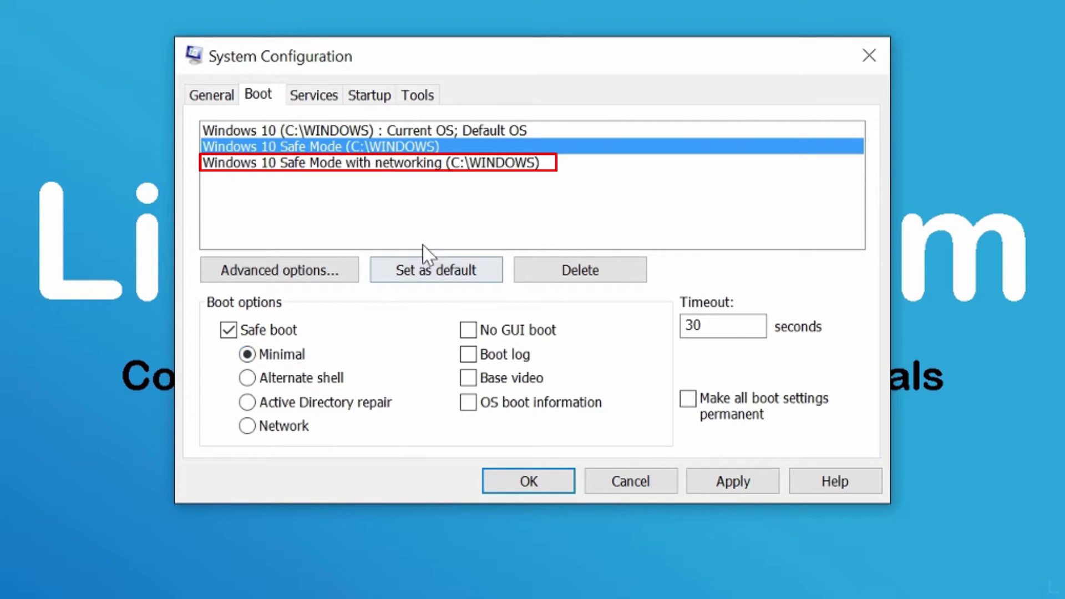
# Step: Enable Safe boot with the Network option for the Windows 10 Safe Mode with networking entry
pyautogui.click(527, 169)
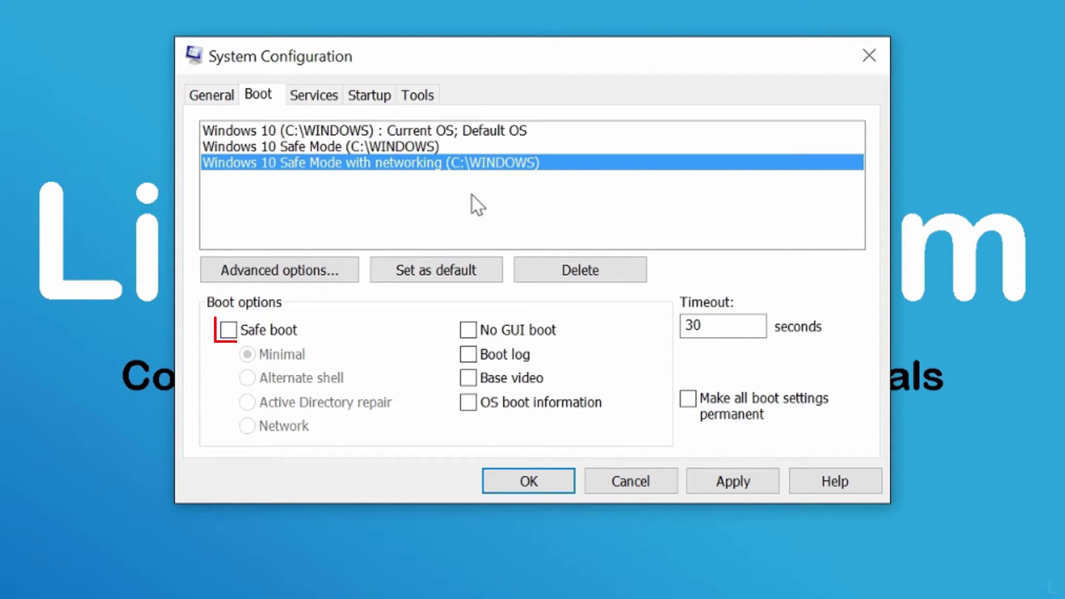
pyautogui.click(282, 339)
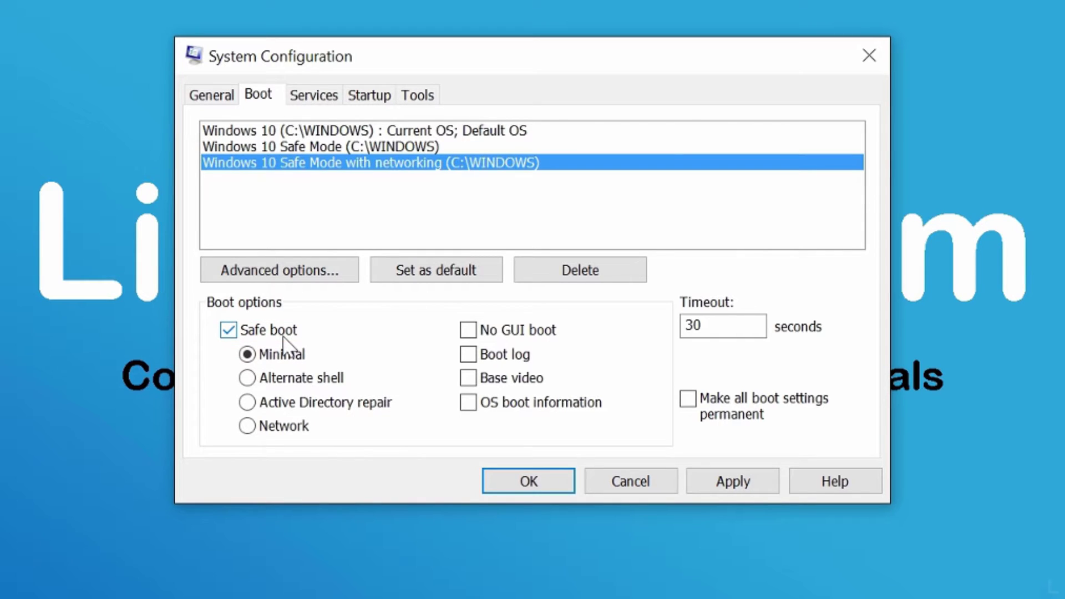
pyautogui.click(284, 437)
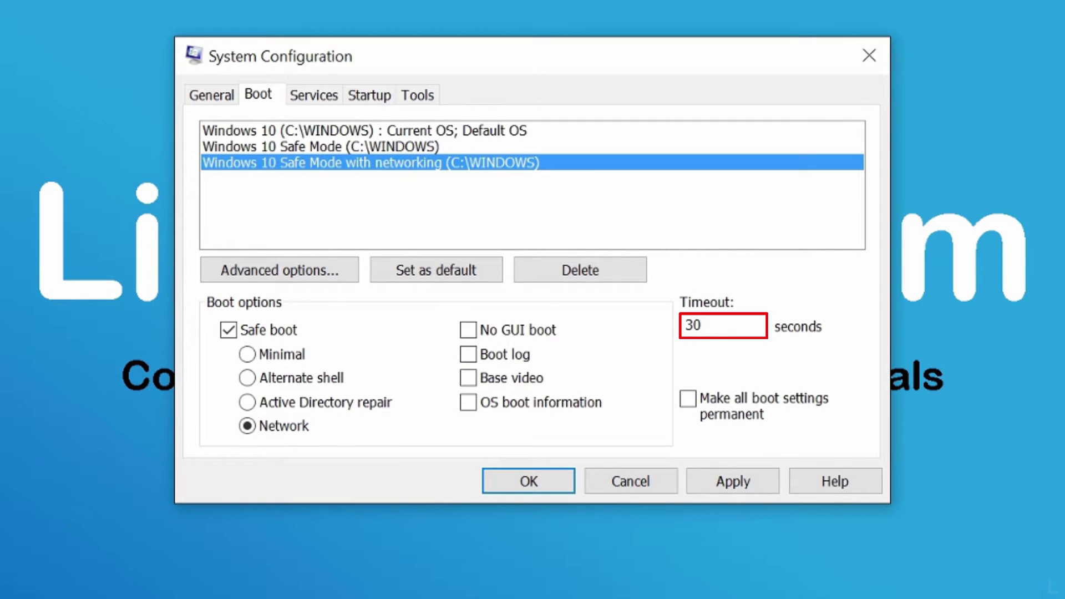
# Step: Change the boot menu timeout from 30 to 5 seconds and make all boot settings permanent
pyautogui.press('BackSpace')
pyautogui.press('BackSpace')
pyautogui.write('5')
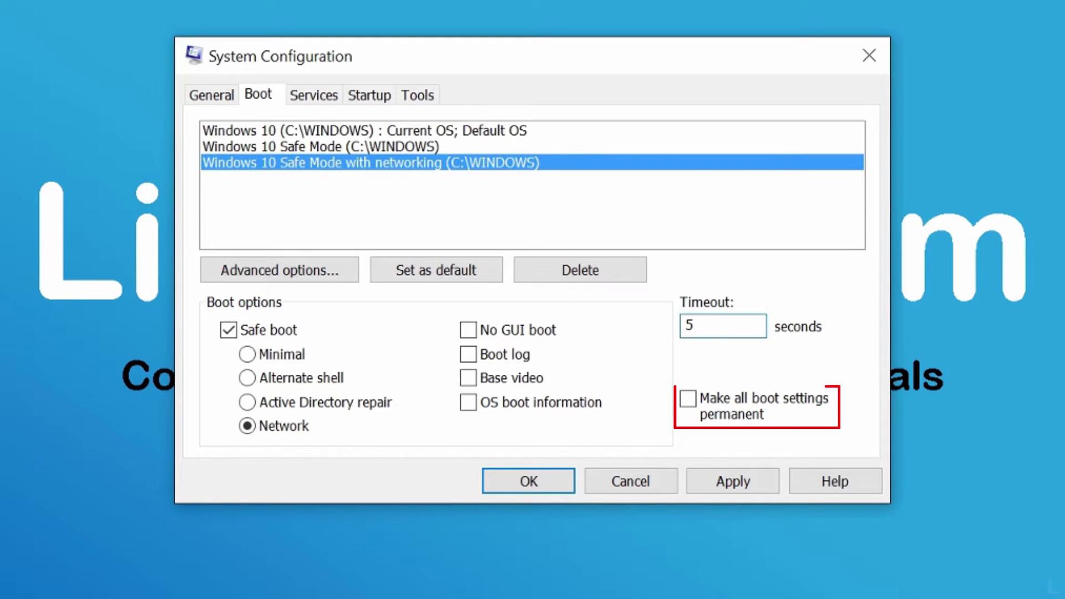
pyautogui.click(695, 401)
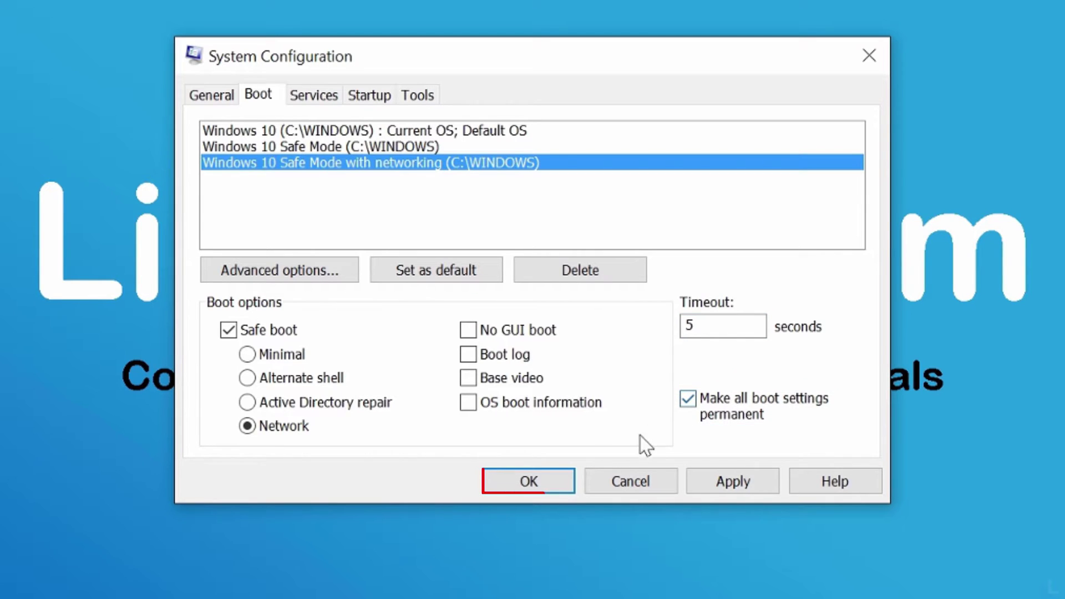
# Step: Apply the boot settings, confirm making them permanent, and restart the computer
pyautogui.click(548, 486)
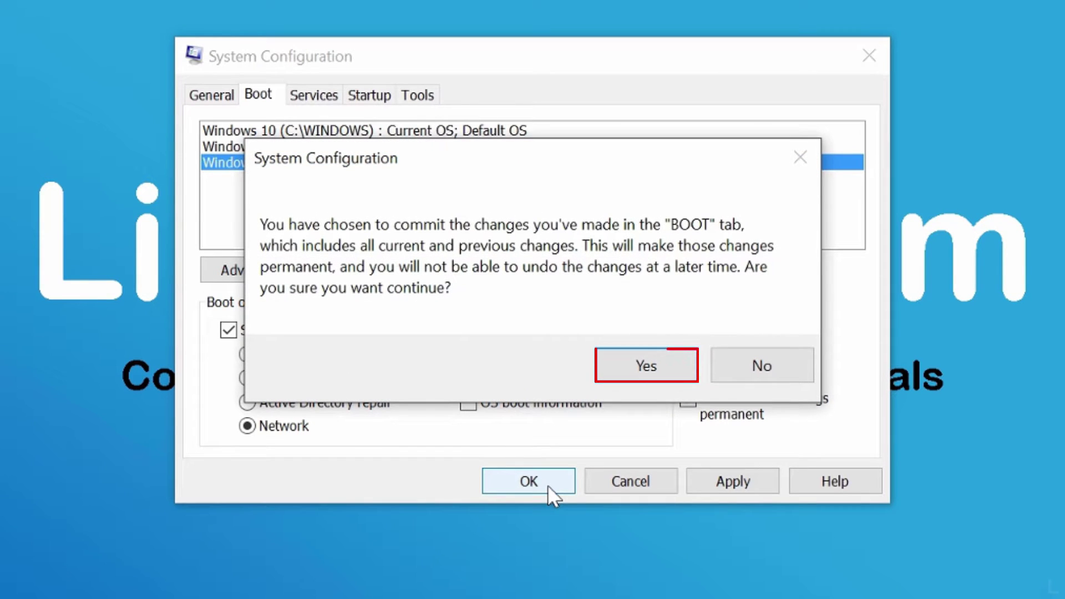
pyautogui.click(665, 372)
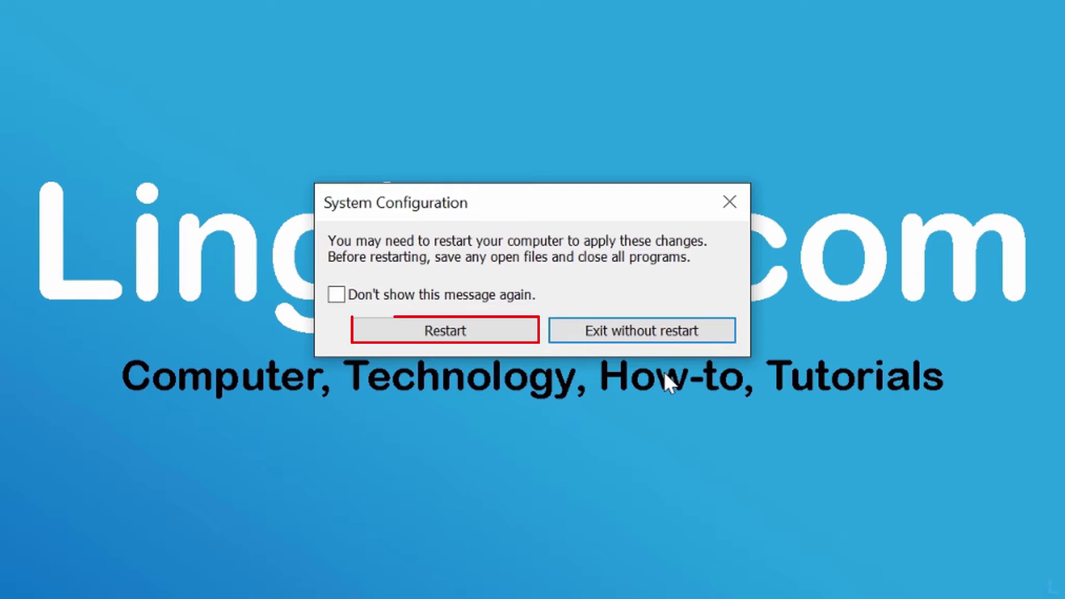
pyautogui.click(488, 339)
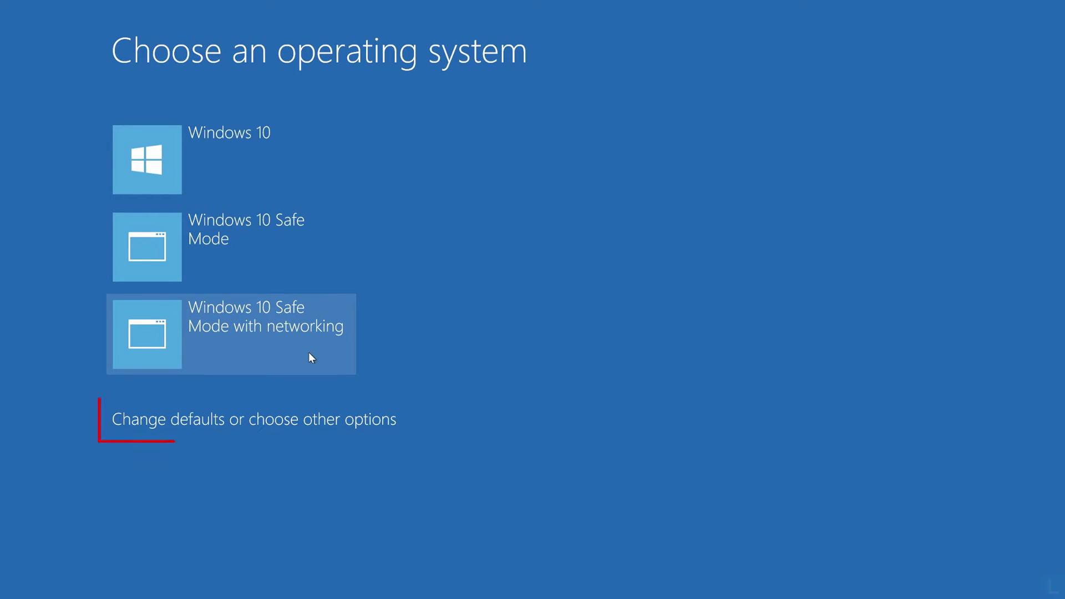
# Step: Open the boot menu's defaults and other options from the Choose an operating system screen
pyautogui.click(328, 425)
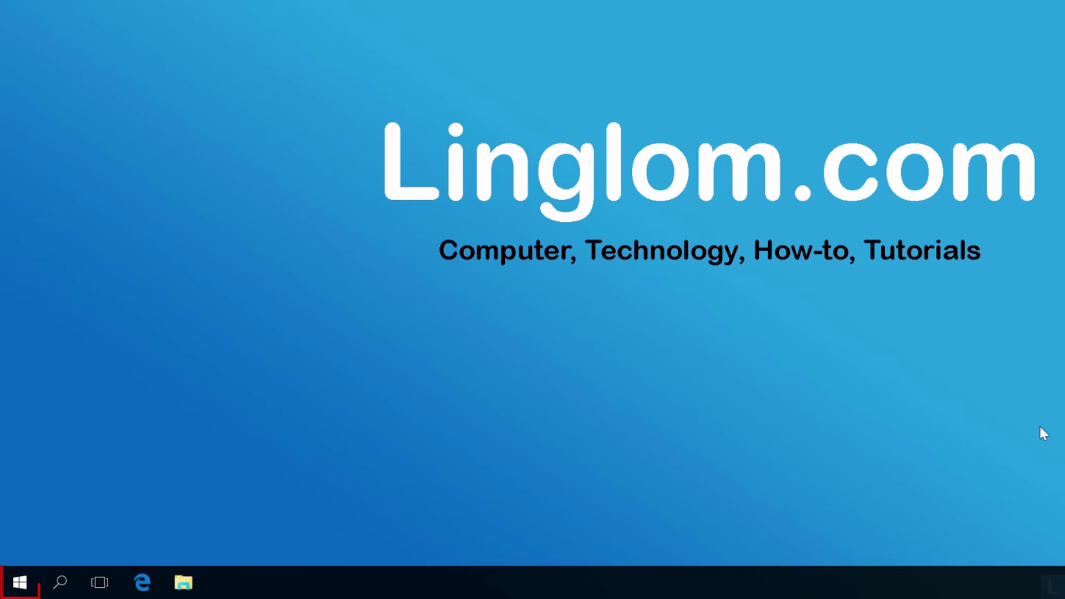
# Step: Open the Run dialog from the Start quick menu to relaunch msconfig
pyautogui.rightClick(34, 579)
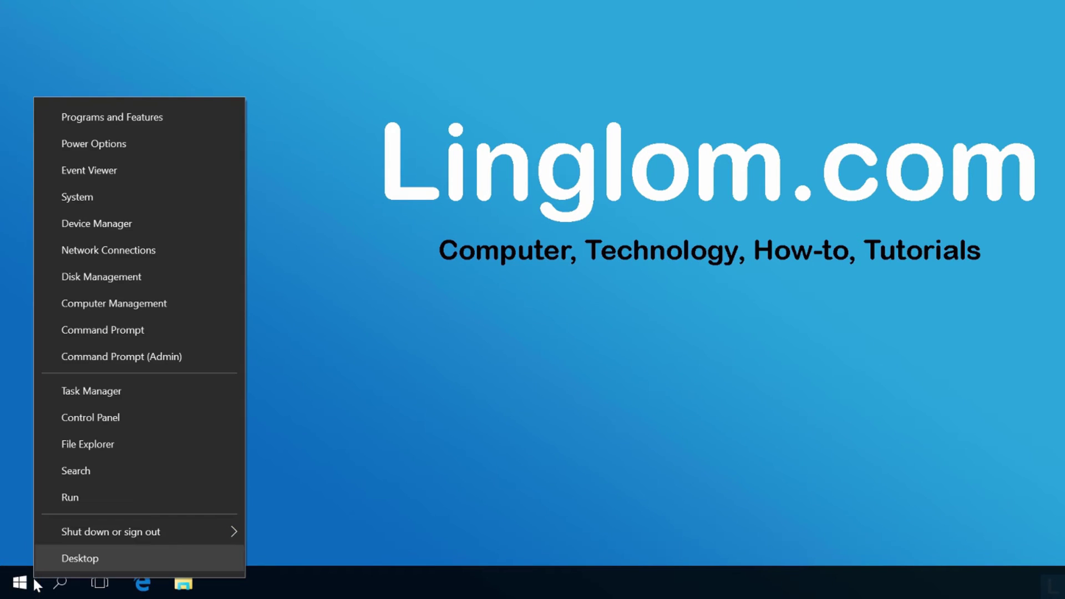
pyautogui.click(96, 496)
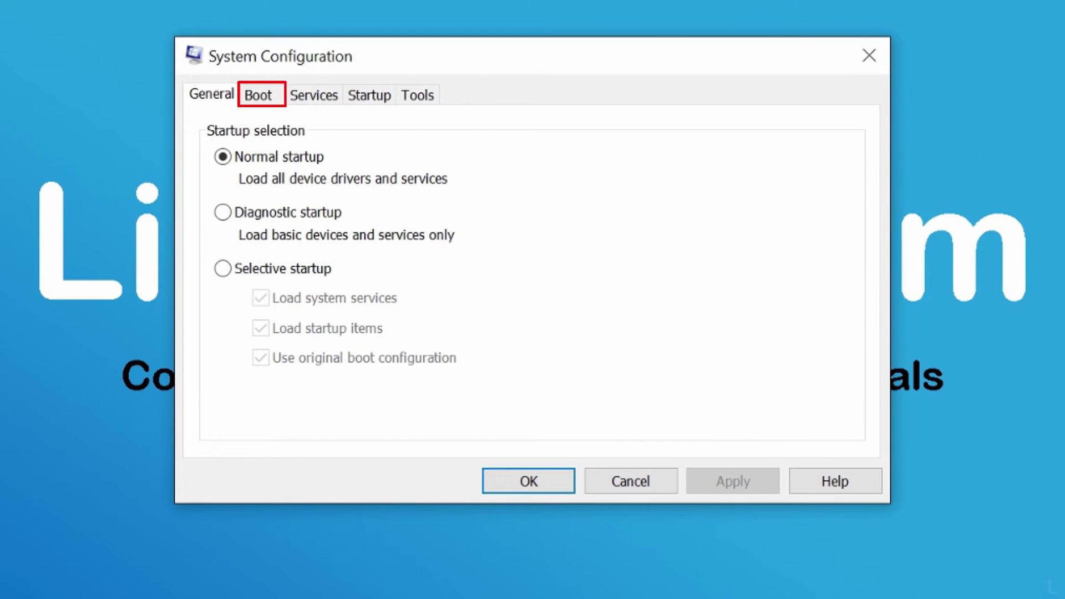
# Step: On the Boot tab, delete the Windows 10 Safe Mode and Safe Mode with networking entries
pyautogui.click(270, 104)
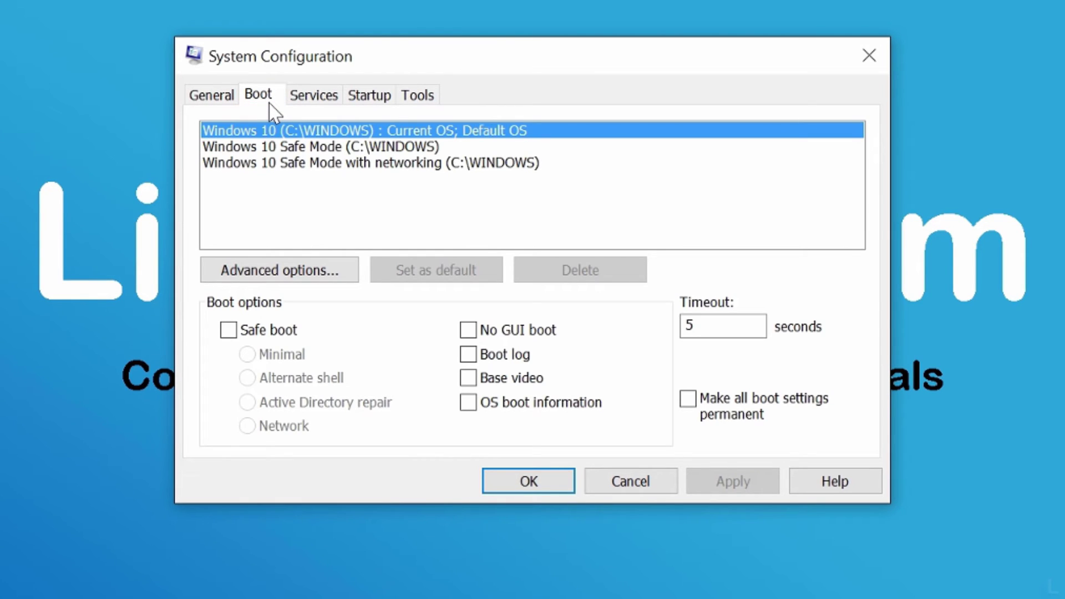
pyautogui.click(462, 149)
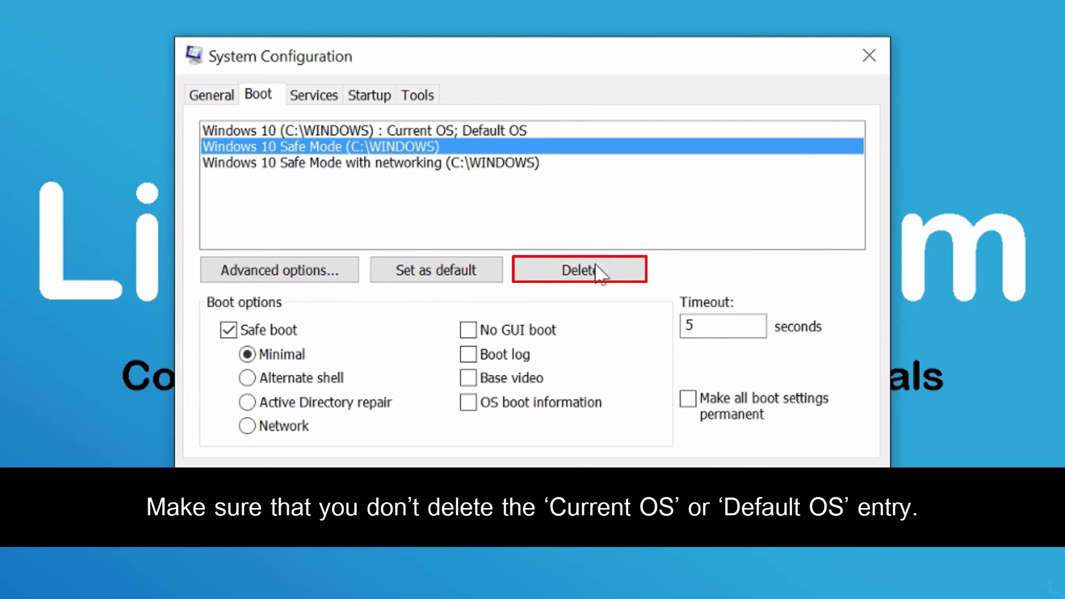
pyautogui.click(603, 276)
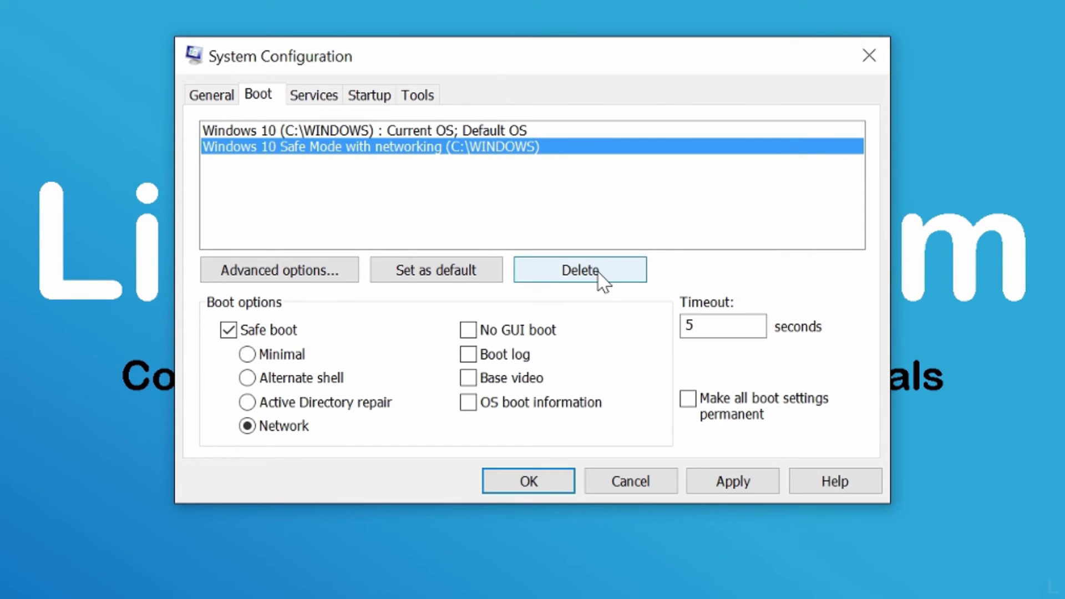
pyautogui.click(601, 272)
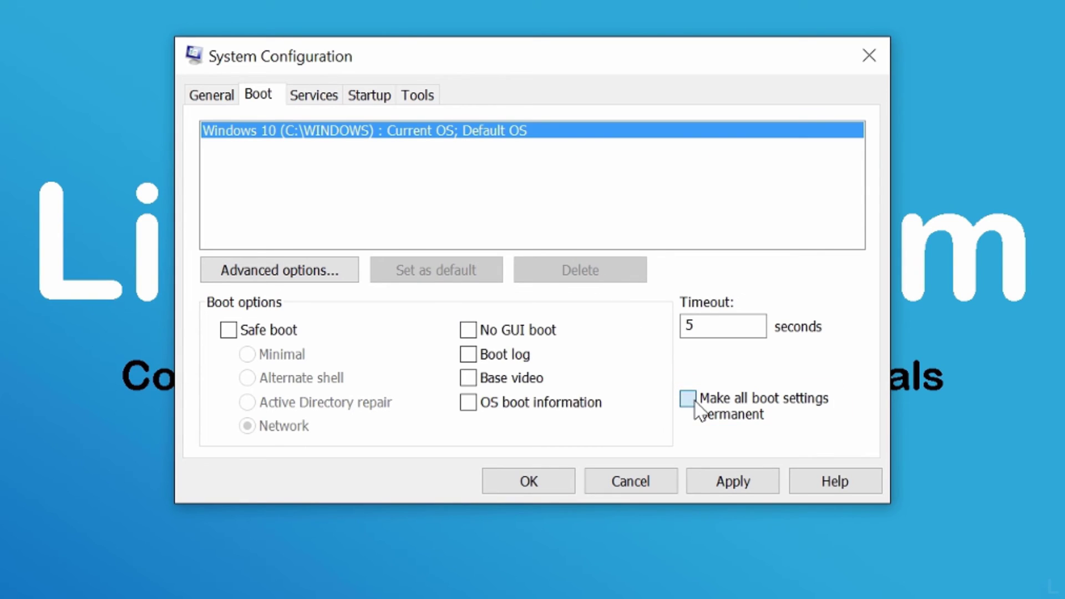
# Step: Apply the boot changes with OK, confirm them as permanent, and restart the PC
pyautogui.click(551, 487)
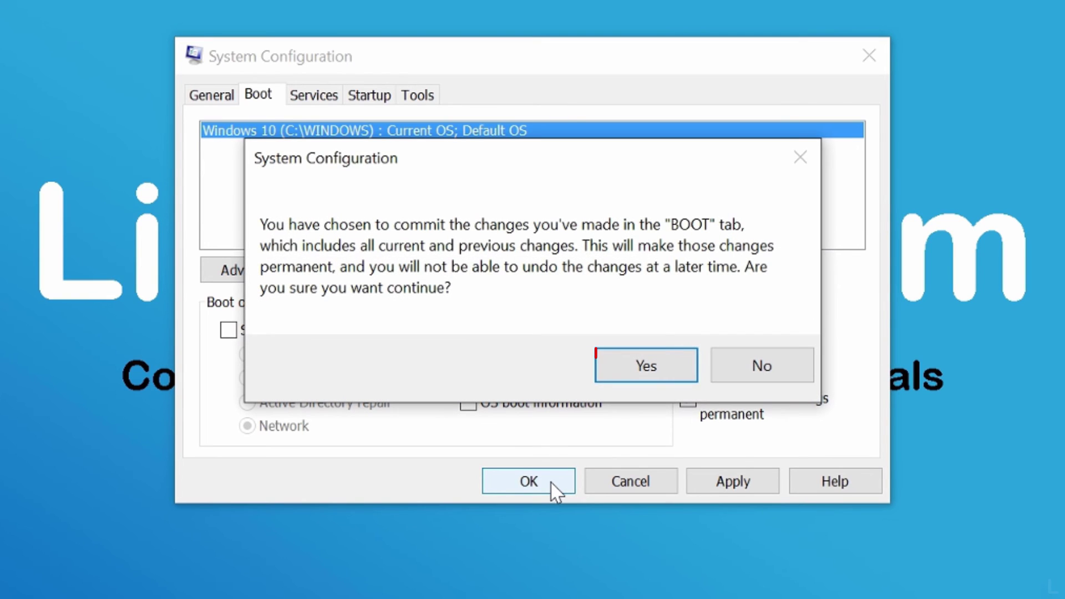
pyautogui.click(657, 376)
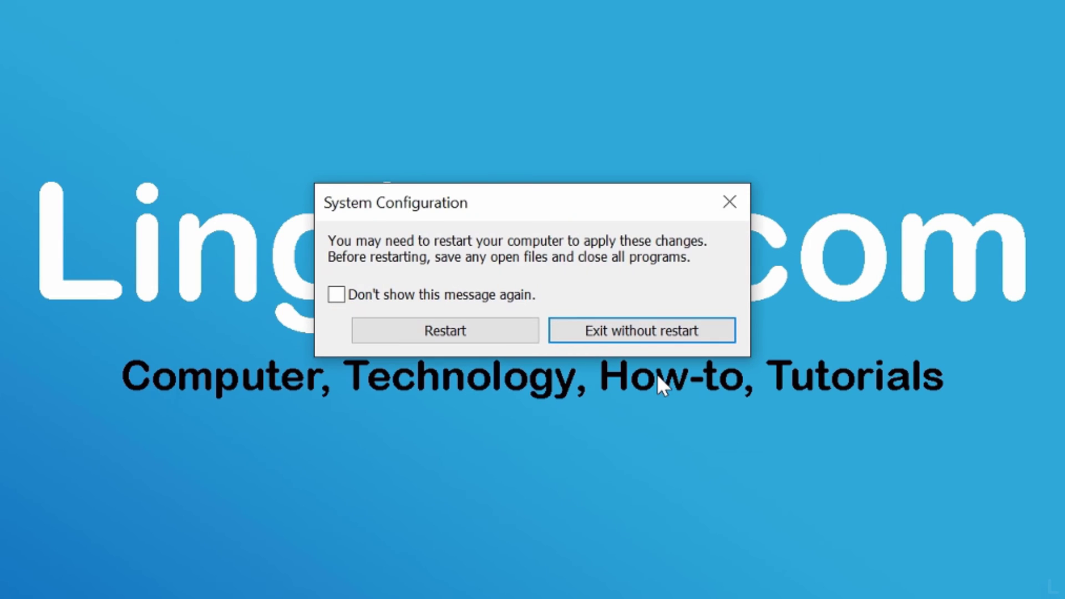
pyautogui.click(504, 336)
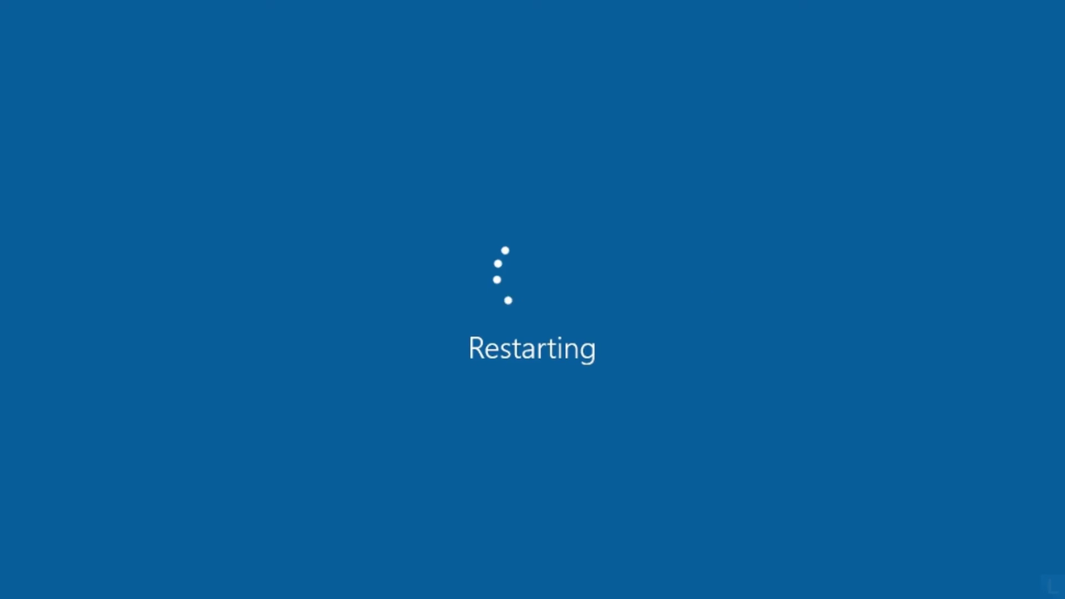